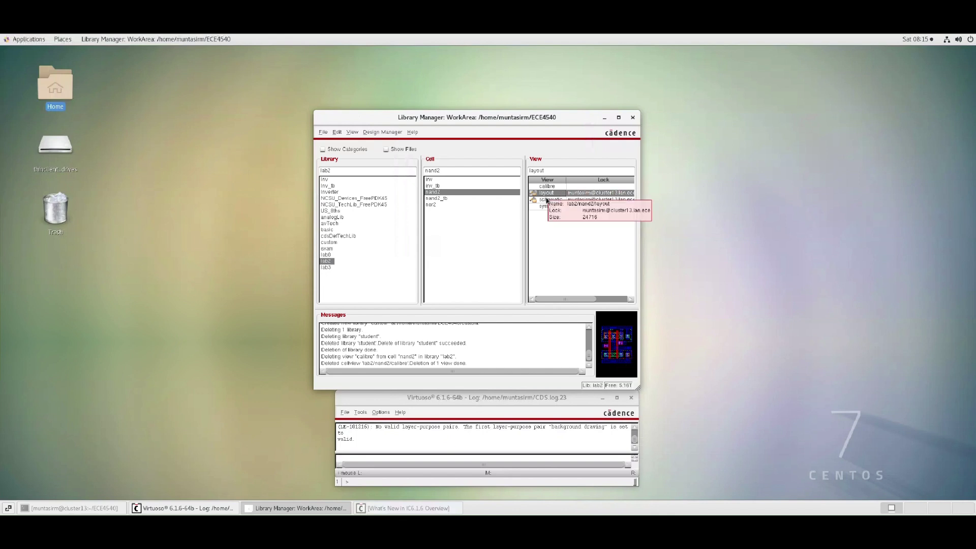
# Step: Open the lab2 nand2 layout and bring its empty grid canvas to the front
pyautogui.doubleClick(547, 193)
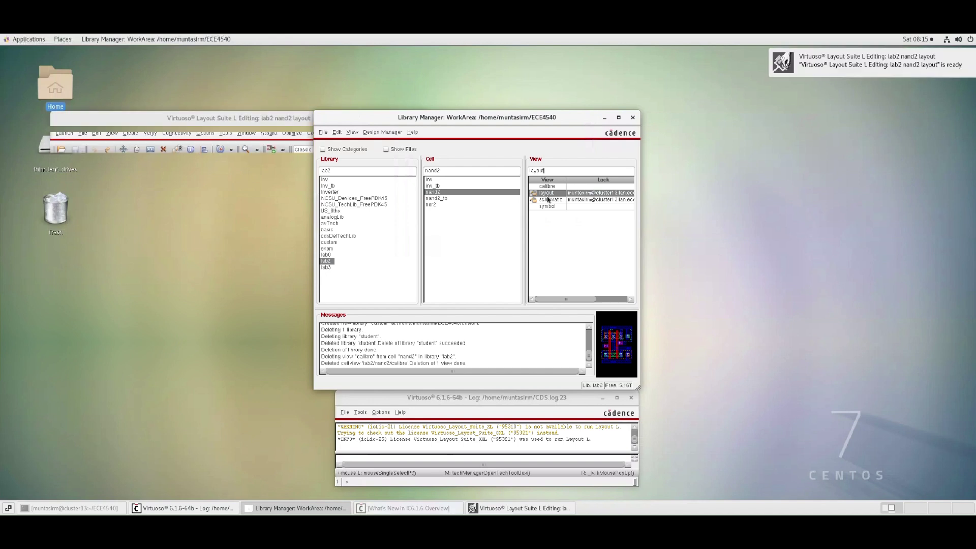
pyautogui.click(285, 126)
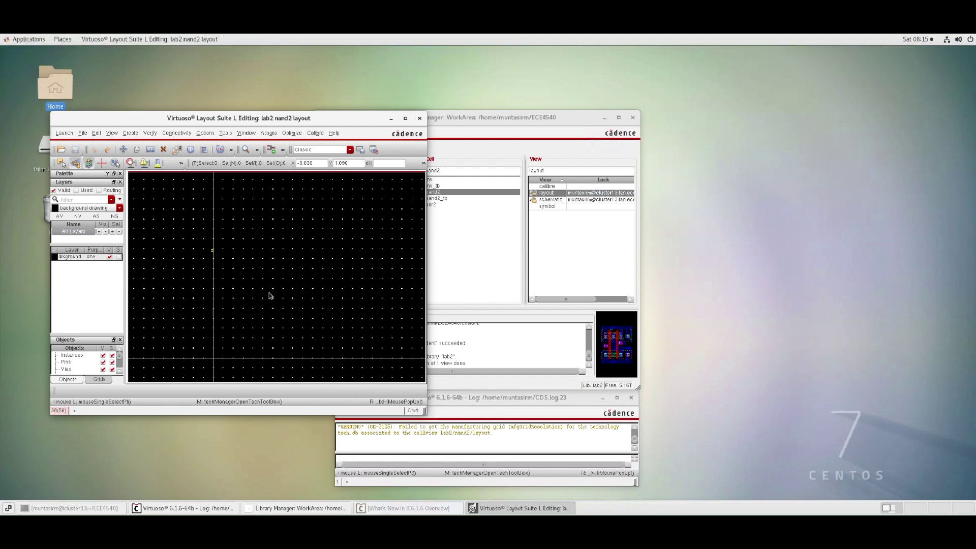
pyautogui.scroll(2, 269, 296)
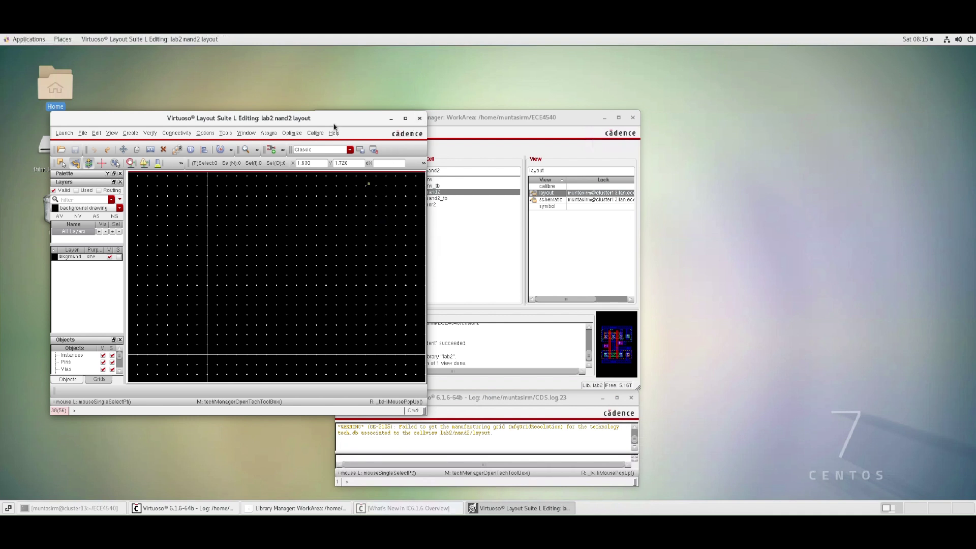
# Step: Close the empty nand2 layout and launch the Technology File Manager from the CIW Tools menu
pyautogui.click(420, 119)
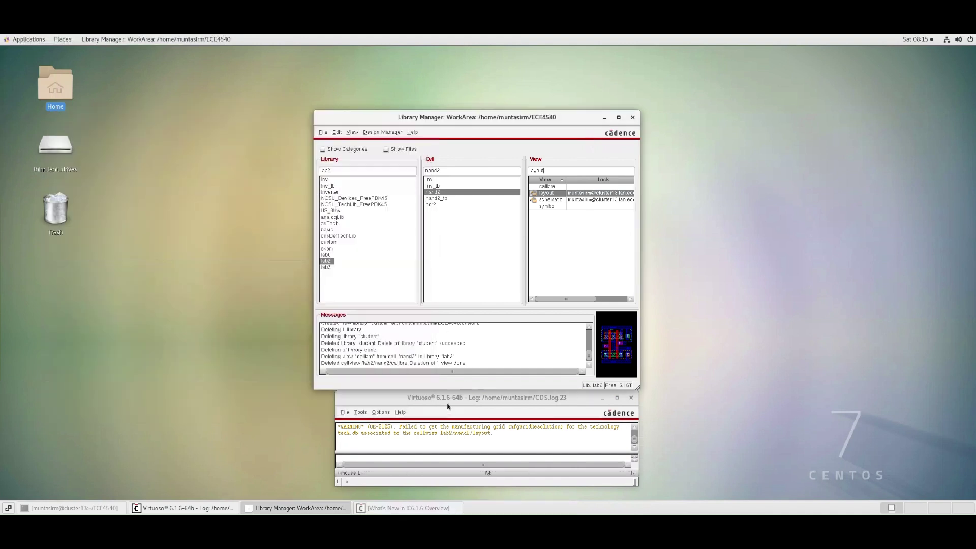
pyautogui.click(451, 401)
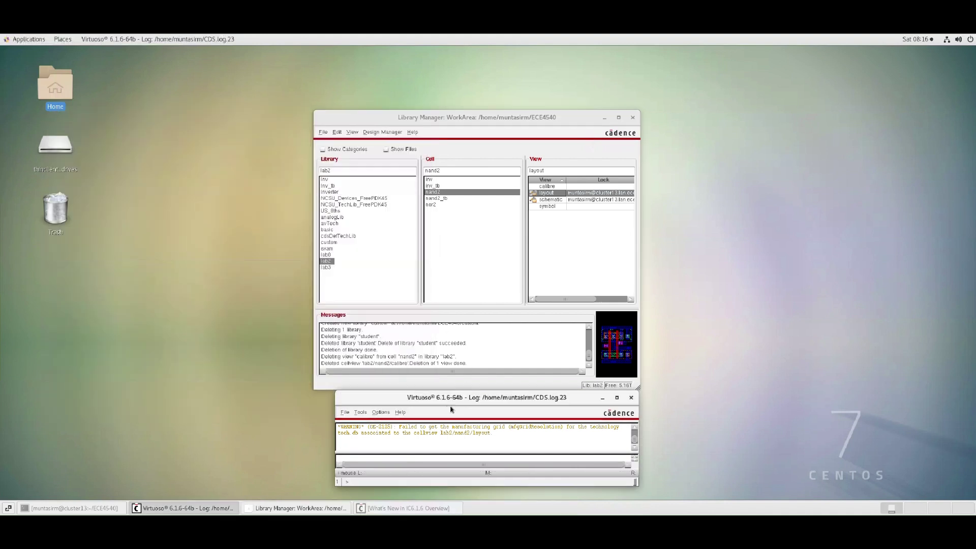
pyautogui.click(363, 416)
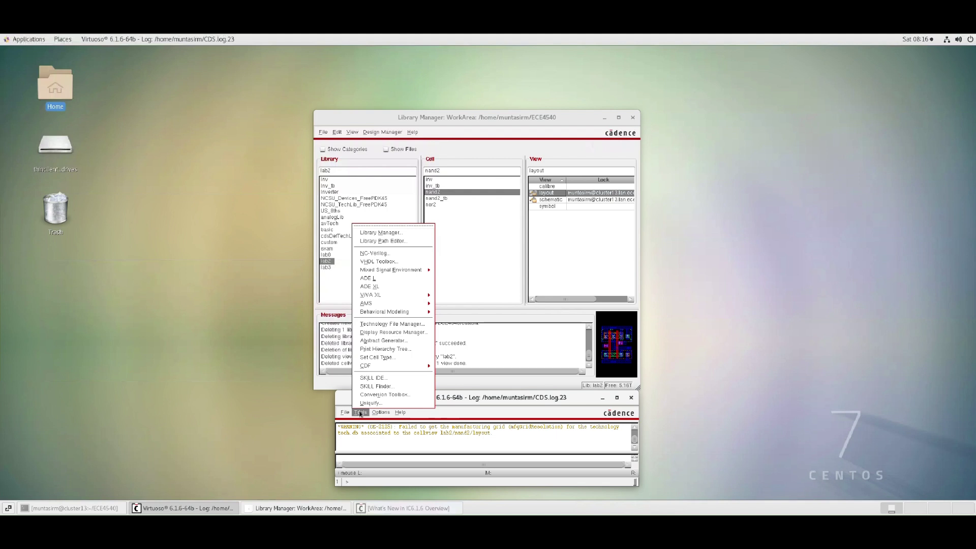
pyautogui.click(388, 325)
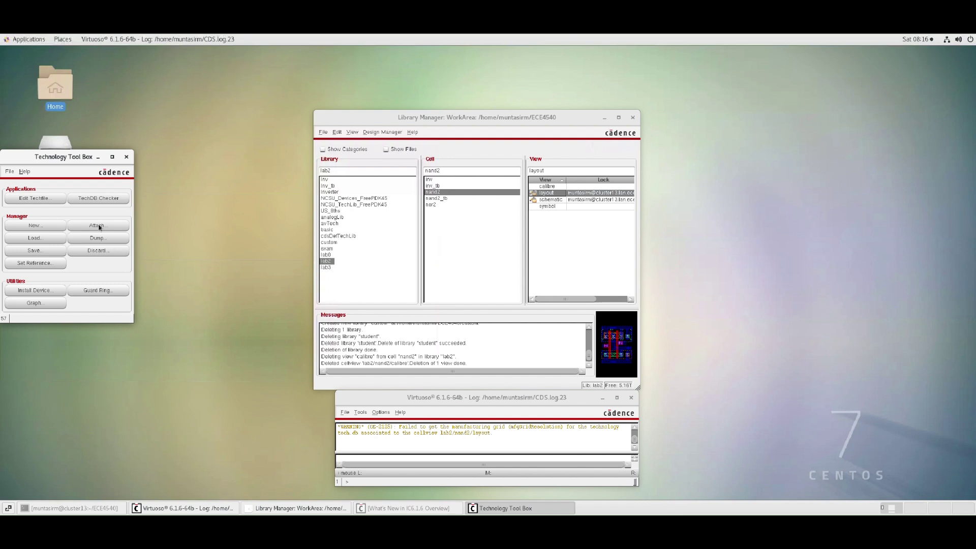
# Step: Attach lab2 to NCSU_TechLib_FreePDK45, then reopen and raise the nand2 layout
pyautogui.click(99, 226)
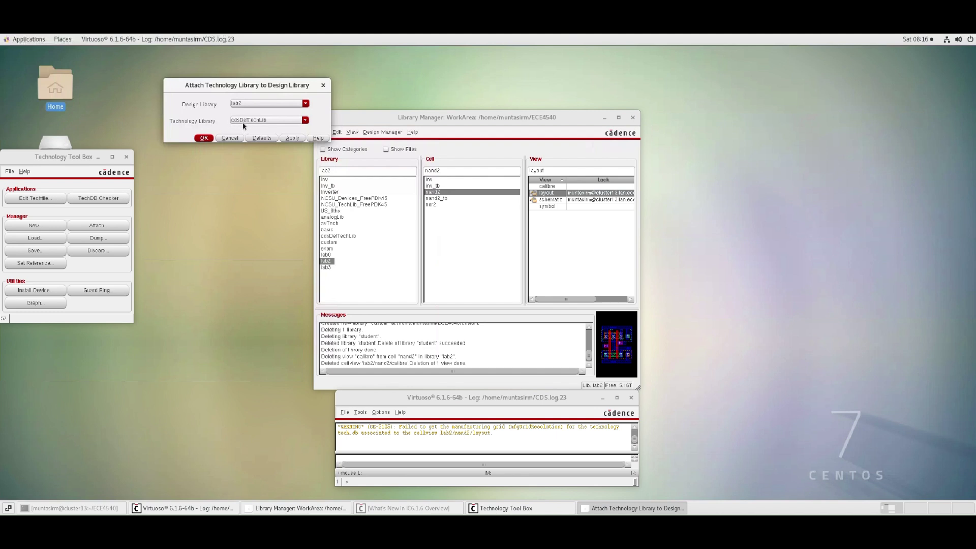
pyautogui.click(275, 121)
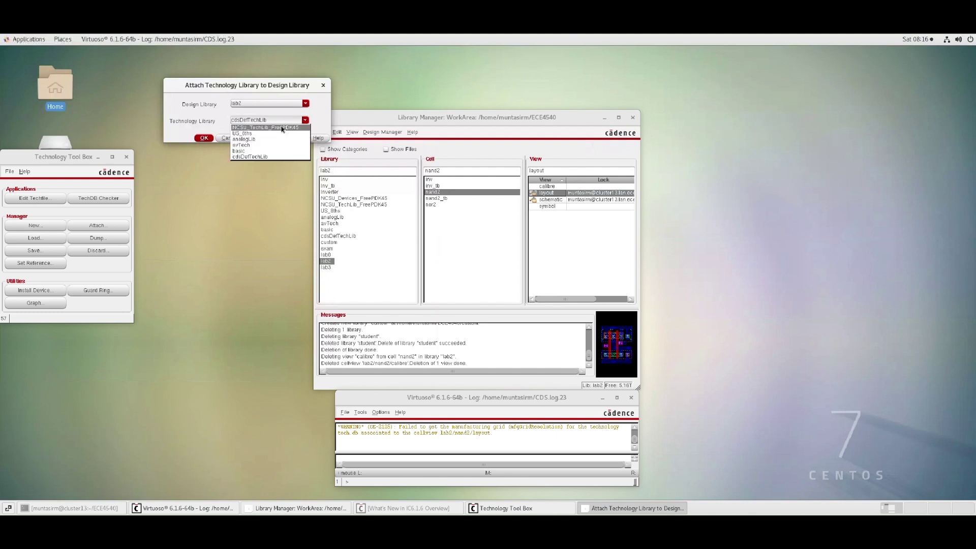
pyautogui.click(282, 129)
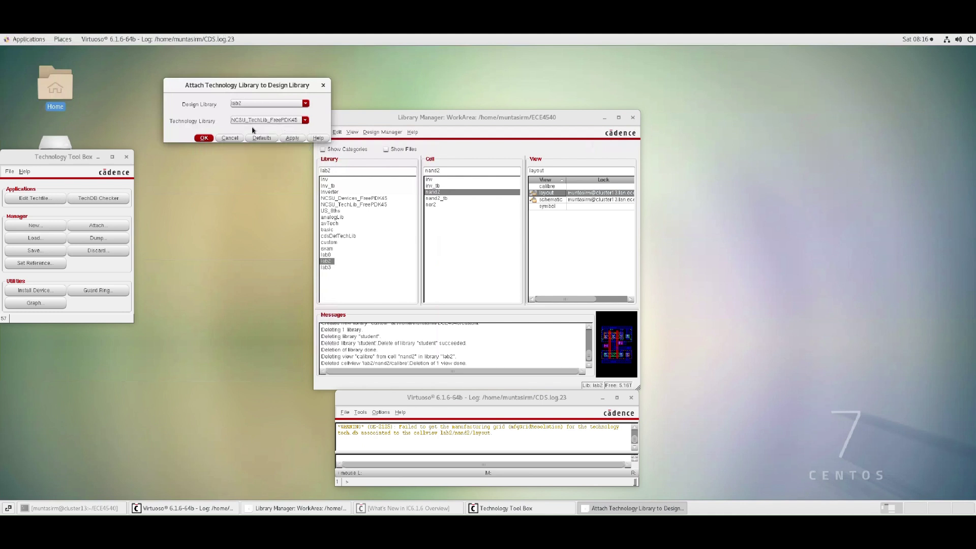
pyautogui.click(205, 139)
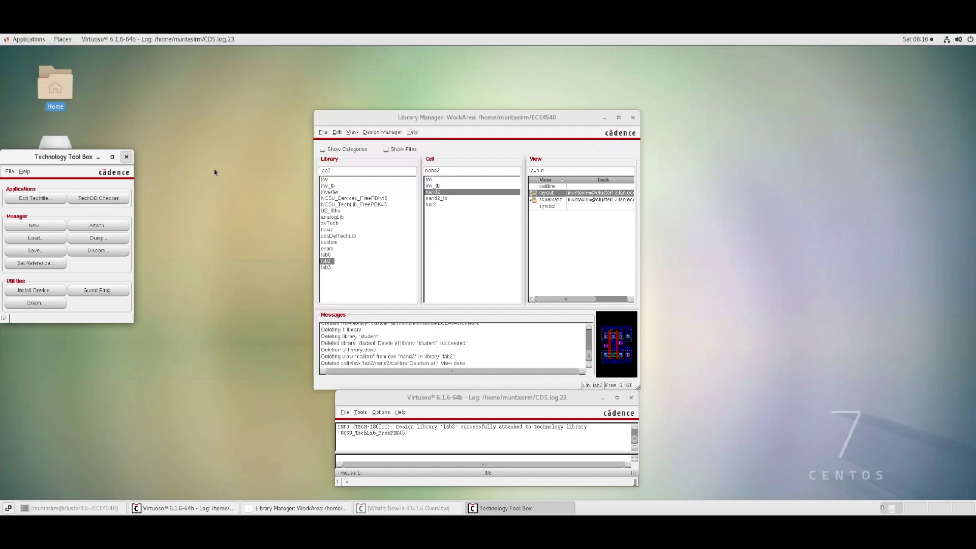
pyautogui.doubleClick(543, 195)
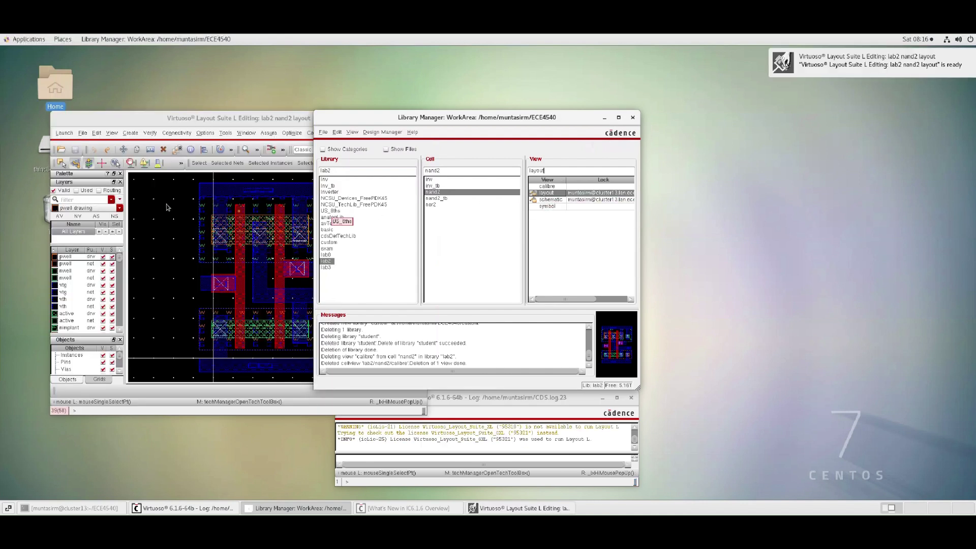
pyautogui.click(224, 249)
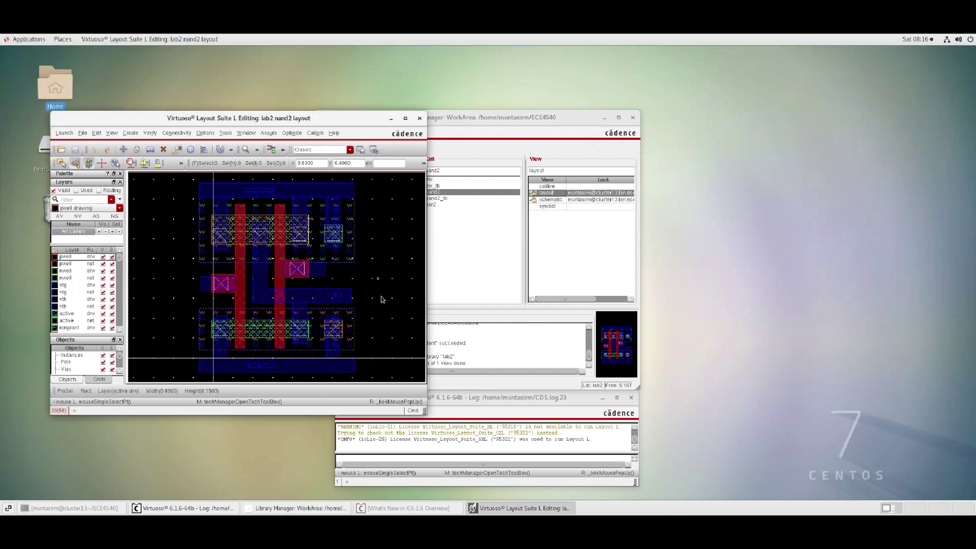